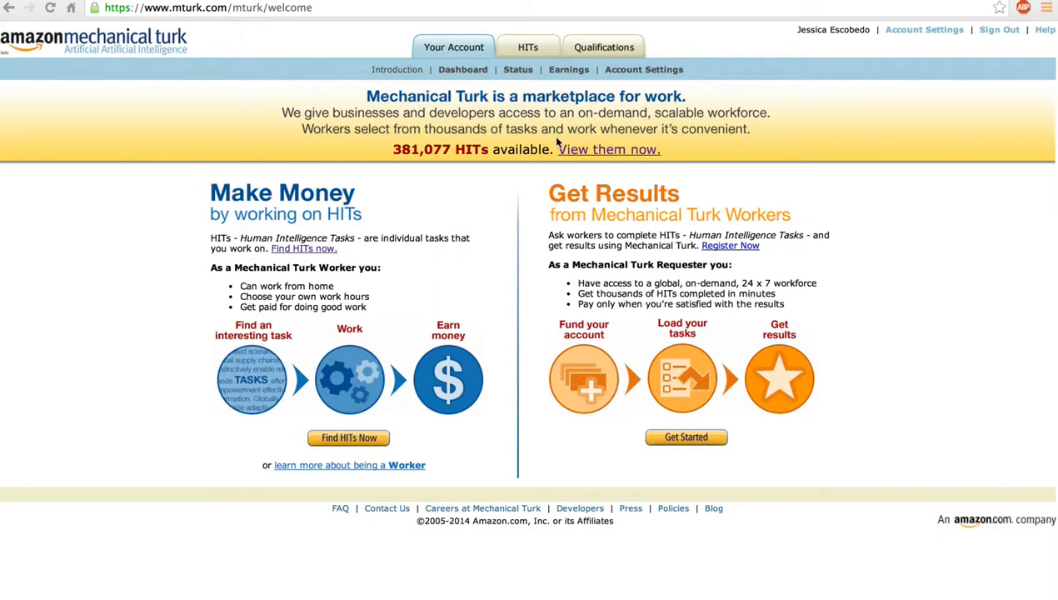
- Use 'Find HITs Now' under Make Money to list all available HITs
{"action": "left_click", "coordinate": [380, 443]}
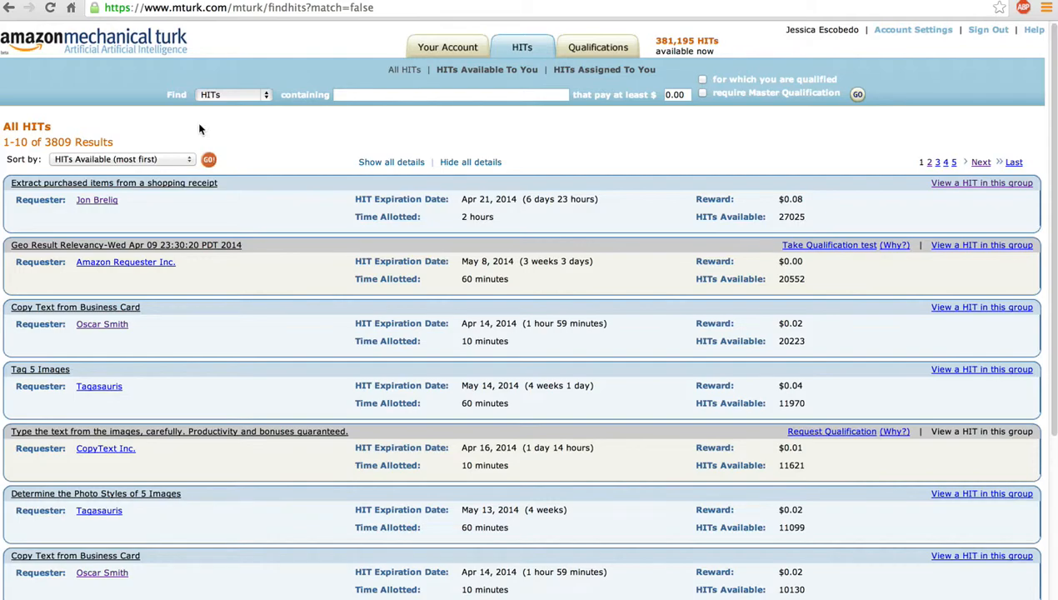
{"action": "scroll", "coordinate": [205, 311], "scroll_direction": "down", "scroll_amount": 5}
{"action": "scroll", "coordinate": [206, 333], "scroll_direction": "down", "scroll_amount": 5}
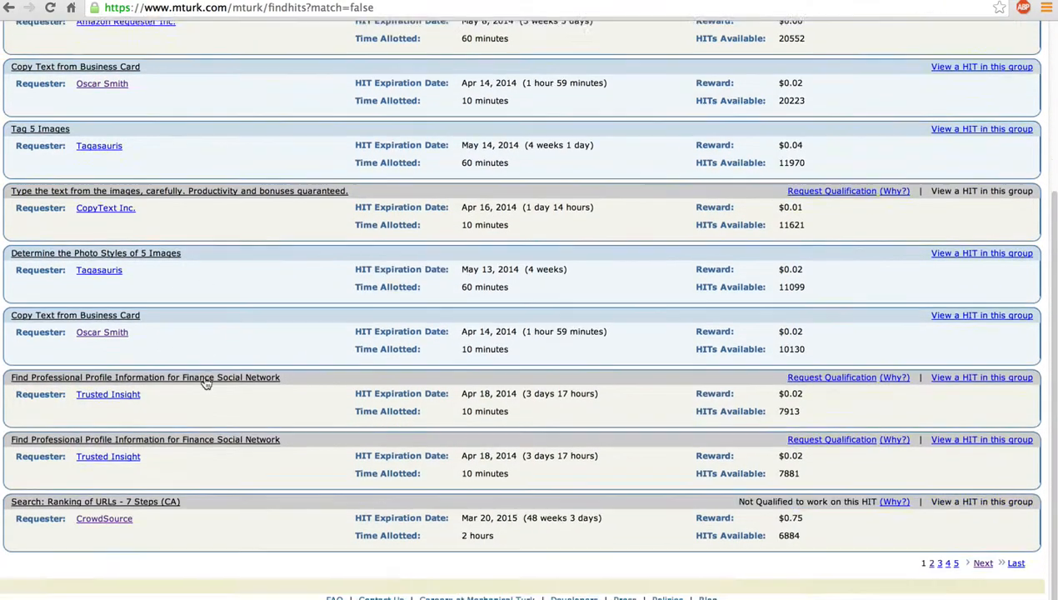
{"action": "scroll", "coordinate": [206, 382], "scroll_direction": "up", "scroll_amount": 5}
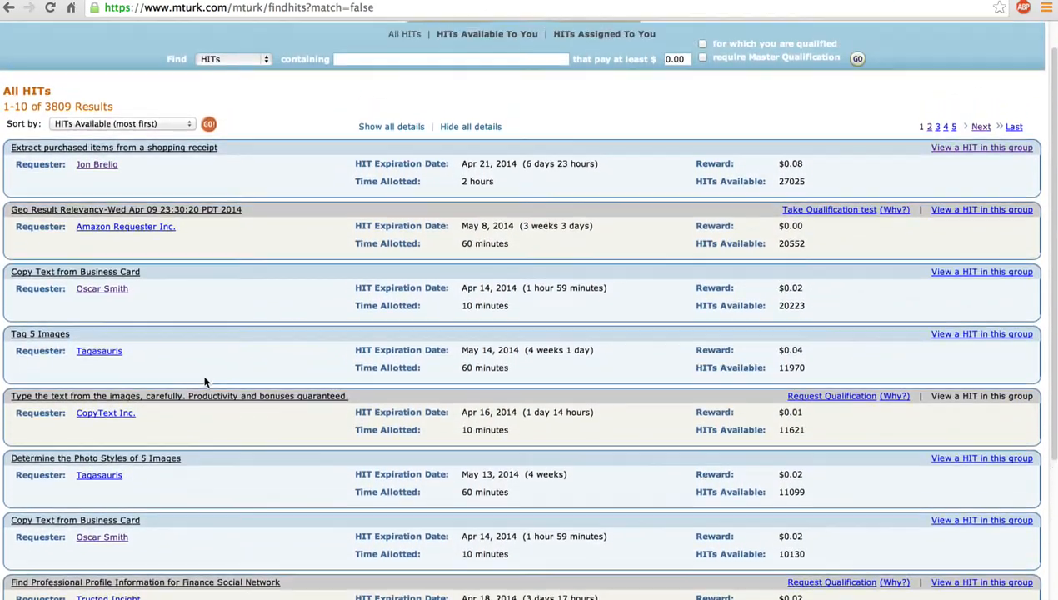
{"action": "scroll", "coordinate": [206, 333], "scroll_direction": "up", "scroll_amount": 5}
{"action": "scroll", "coordinate": [36, 206], "scroll_direction": "down", "scroll_amount": 1}
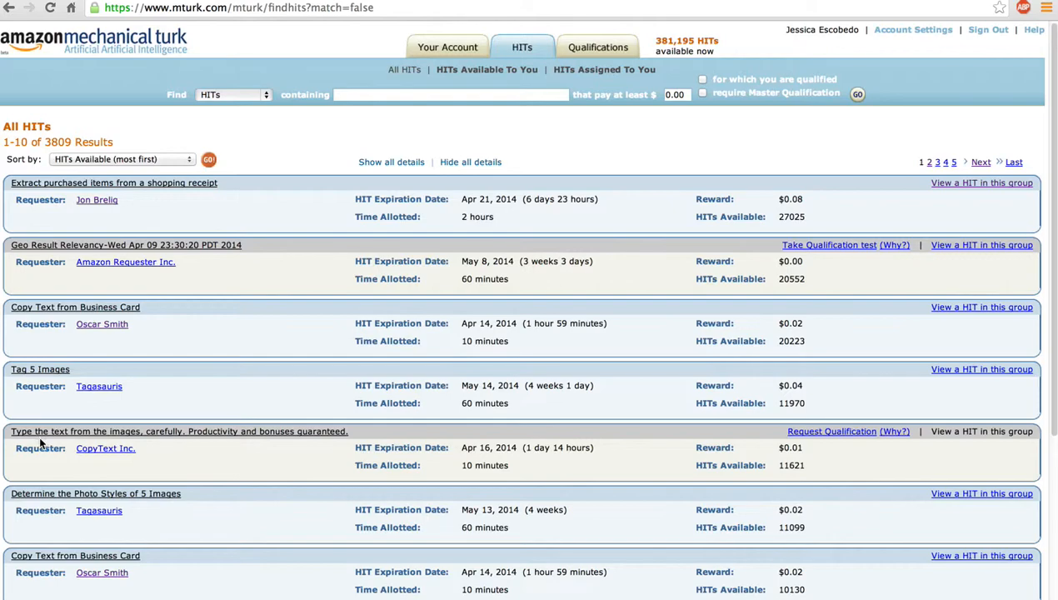
{"action": "scroll", "coordinate": [39, 433], "scroll_direction": "down", "scroll_amount": 2}
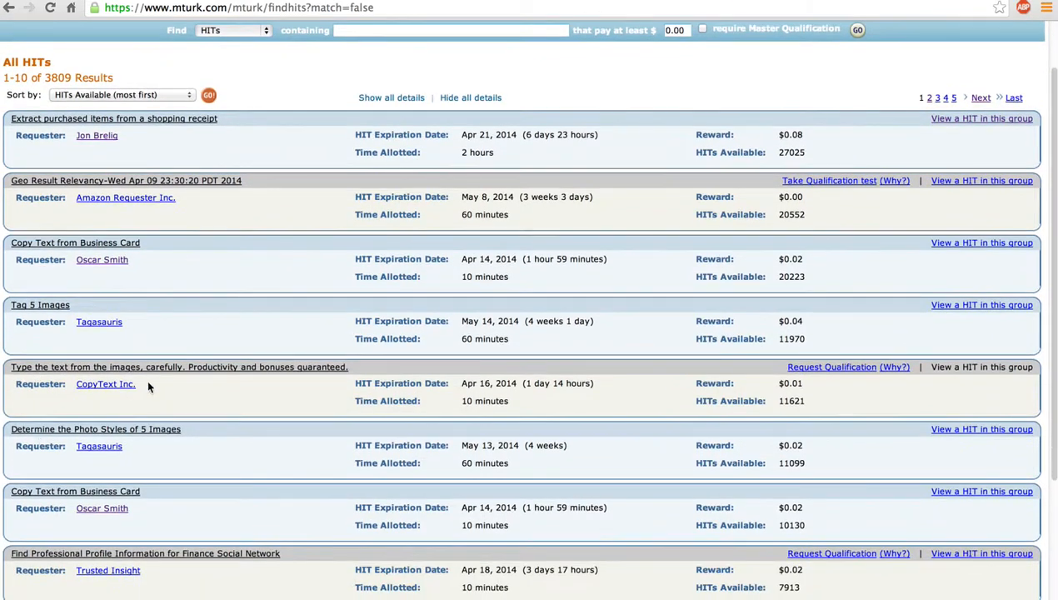
{"action": "scroll", "coordinate": [147, 378], "scroll_direction": "up", "scroll_amount": 2}
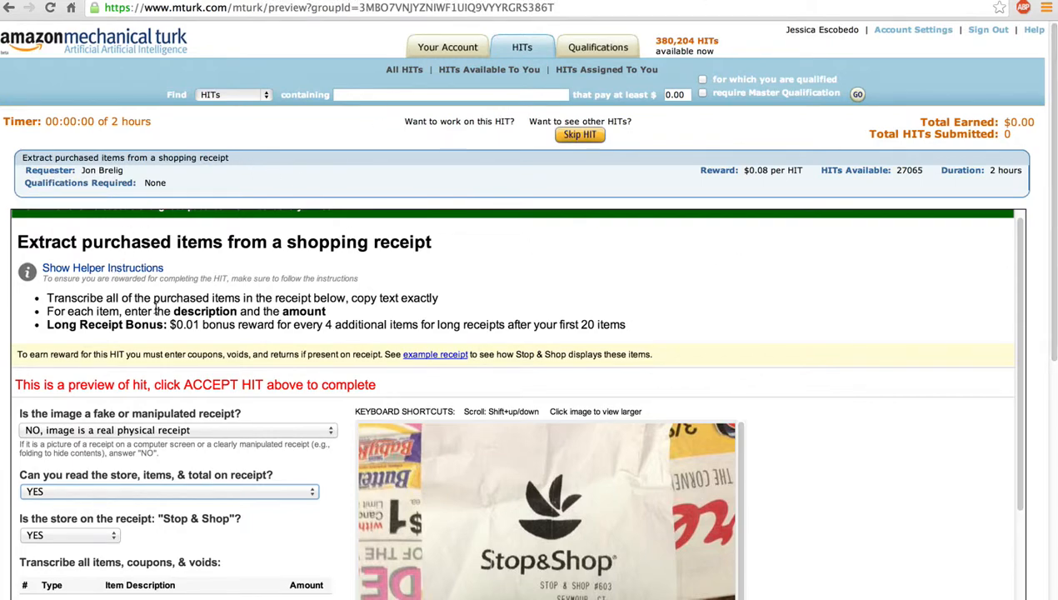
{"action": "scroll", "coordinate": [135, 337], "scroll_direction": "down", "scroll_amount": 2}
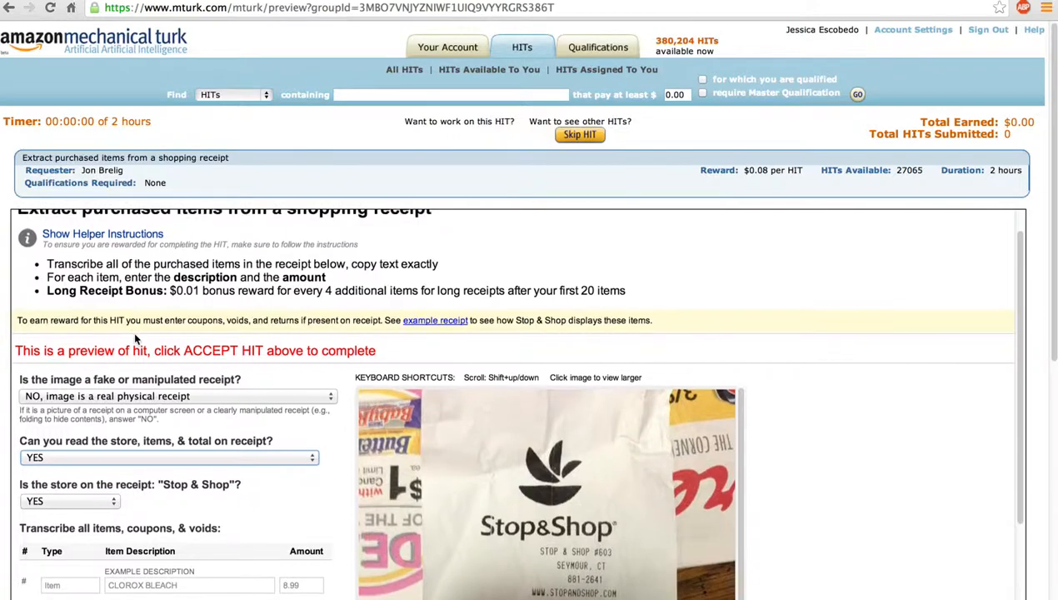
{"action": "scroll", "coordinate": [541, 483], "scroll_direction": "down", "scroll_amount": 5}
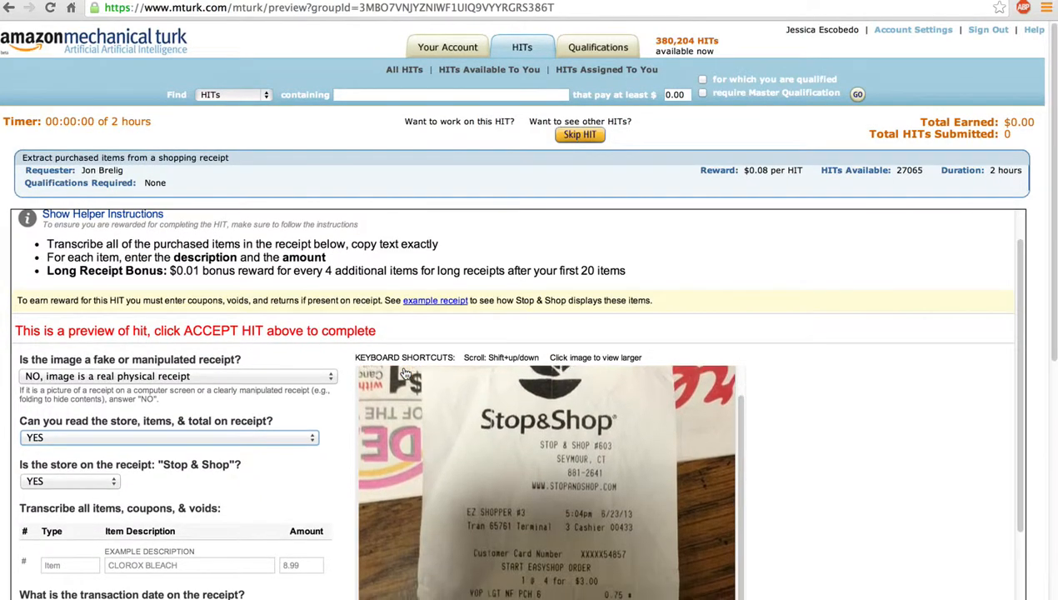
{"action": "scroll", "coordinate": [805, 483], "scroll_direction": "down", "scroll_amount": 1}
{"action": "scroll", "coordinate": [804, 483], "scroll_direction": "down", "scroll_amount": 5}
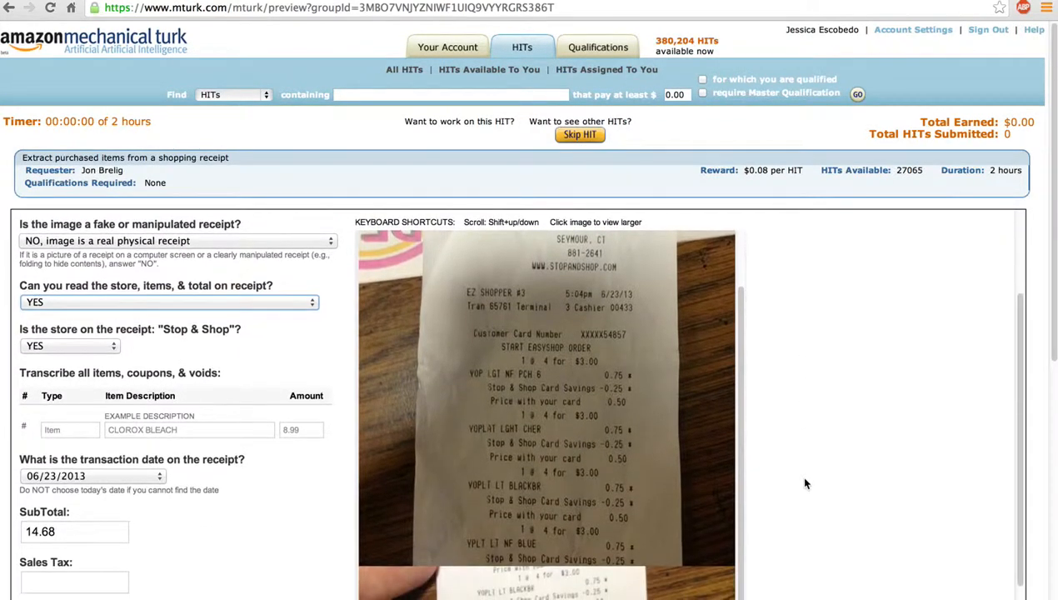
{"action": "scroll", "coordinate": [804, 483], "scroll_direction": "down", "scroll_amount": 3}
{"action": "scroll", "coordinate": [691, 388], "scroll_direction": "up", "scroll_amount": 3}
{"action": "scroll", "coordinate": [691, 388], "scroll_direction": "down", "scroll_amount": 5}
{"action": "scroll", "coordinate": [690, 388], "scroll_direction": "down", "scroll_amount": 3}
{"action": "scroll", "coordinate": [691, 388], "scroll_direction": "down", "scroll_amount": 4}
{"action": "scroll", "coordinate": [690, 388], "scroll_direction": "down", "scroll_amount": 3}
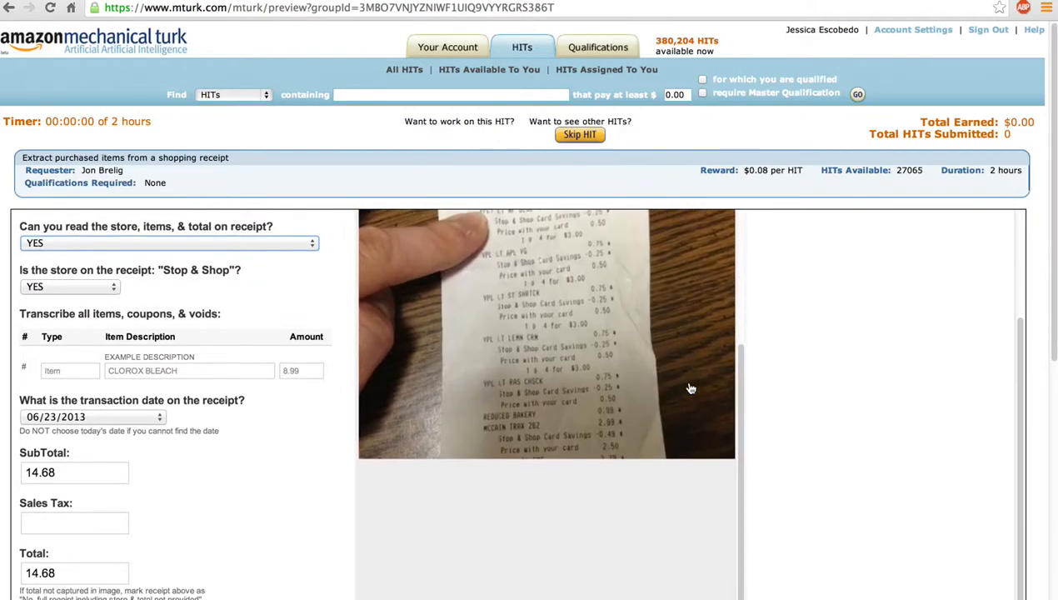
{"action": "scroll", "coordinate": [691, 388], "scroll_direction": "down", "scroll_amount": 3}
{"action": "scroll", "coordinate": [690, 388], "scroll_direction": "down", "scroll_amount": 3}
{"action": "scroll", "coordinate": [690, 388], "scroll_direction": "down", "scroll_amount": 4}
{"action": "scroll", "coordinate": [690, 388], "scroll_direction": "down", "scroll_amount": 3}
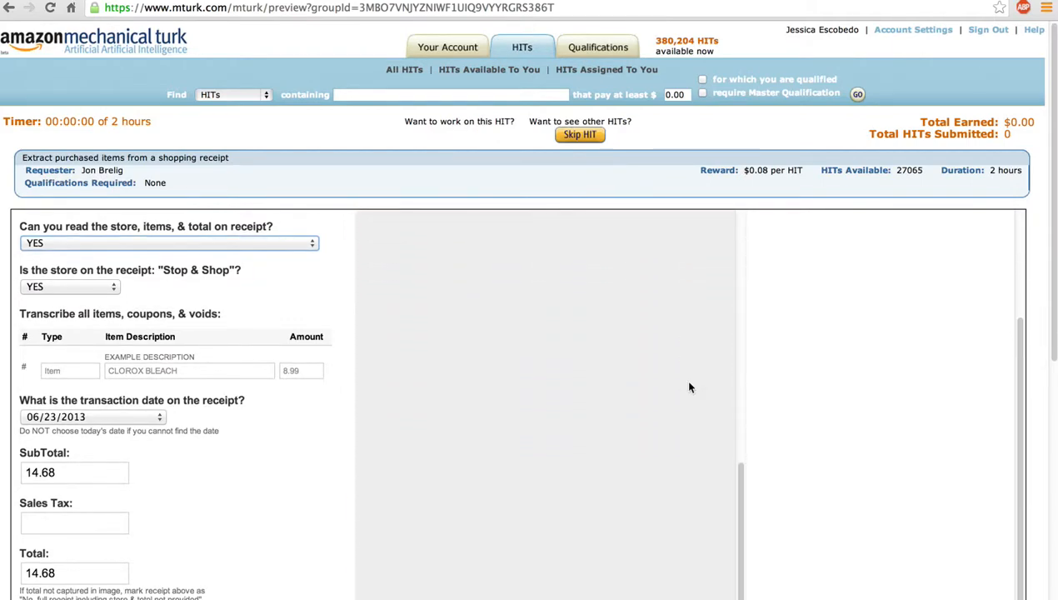
{"action": "scroll", "coordinate": [689, 386], "scroll_direction": "up", "scroll_amount": 5}
{"action": "scroll", "coordinate": [689, 386], "scroll_direction": "up", "scroll_amount": 8}
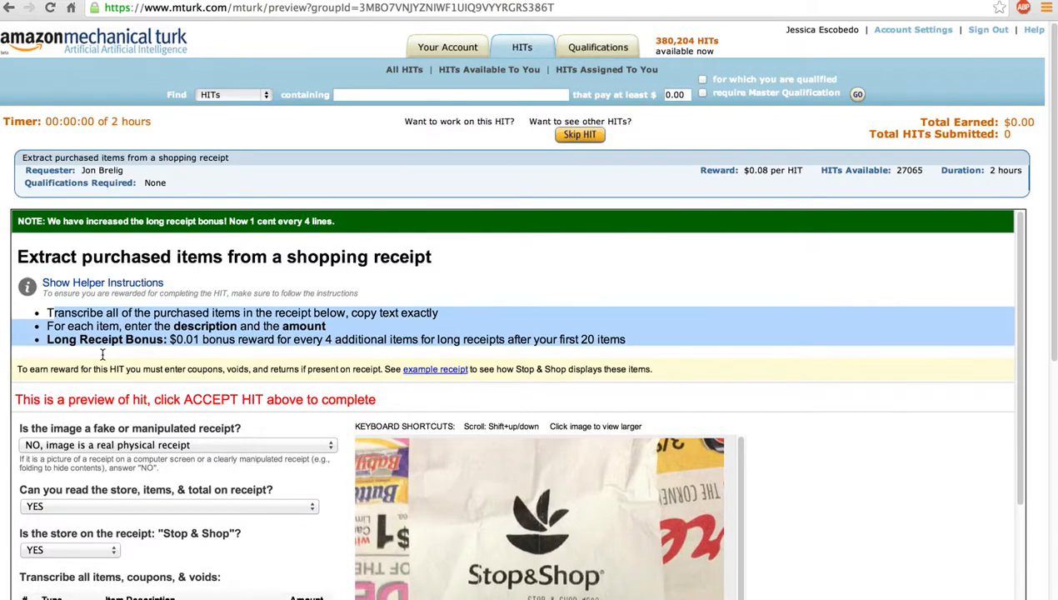
{"action": "scroll", "coordinate": [103, 358], "scroll_direction": "down", "scroll_amount": 1}
{"action": "scroll", "coordinate": [103, 358], "scroll_direction": "down", "scroll_amount": 1}
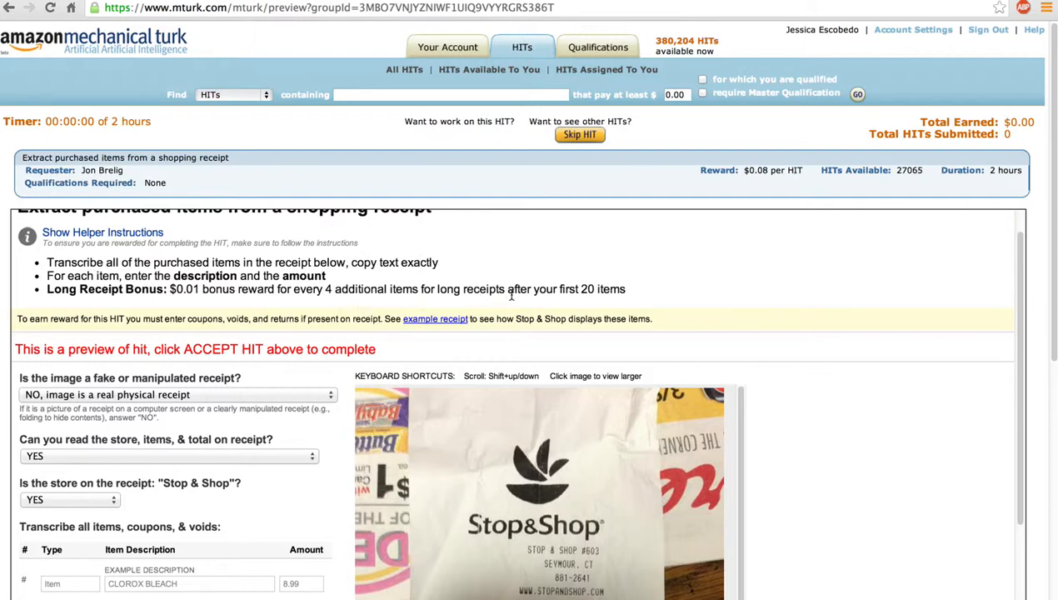
{"action": "scroll", "coordinate": [524, 292], "scroll_direction": "down", "scroll_amount": 3}
{"action": "scroll", "coordinate": [527, 300], "scroll_direction": "down", "scroll_amount": 2}
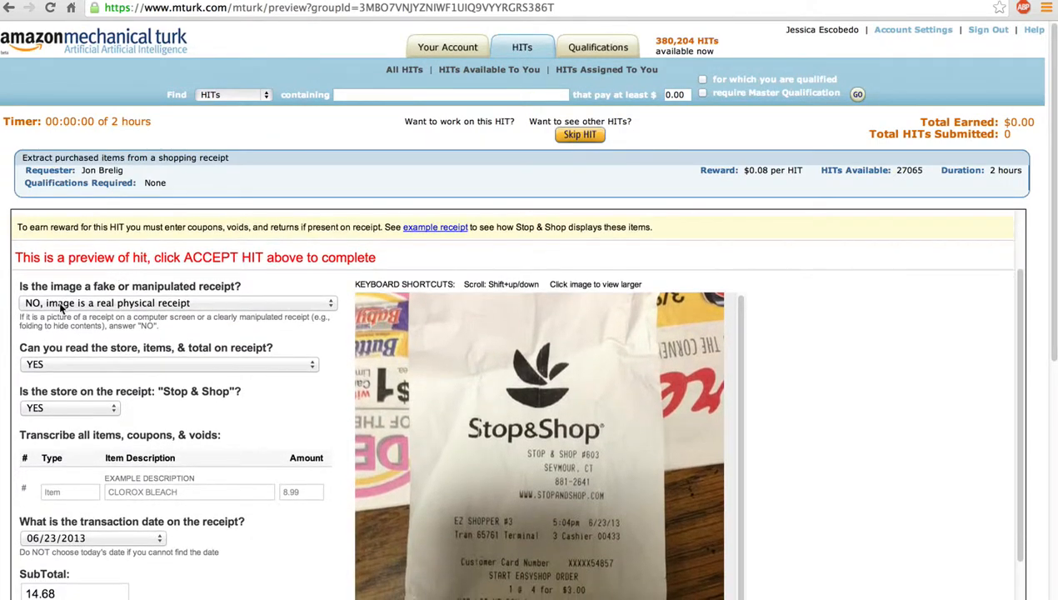
{"action": "left_click_drag", "start_coordinate": [19, 286], "coordinate": [115, 285]}
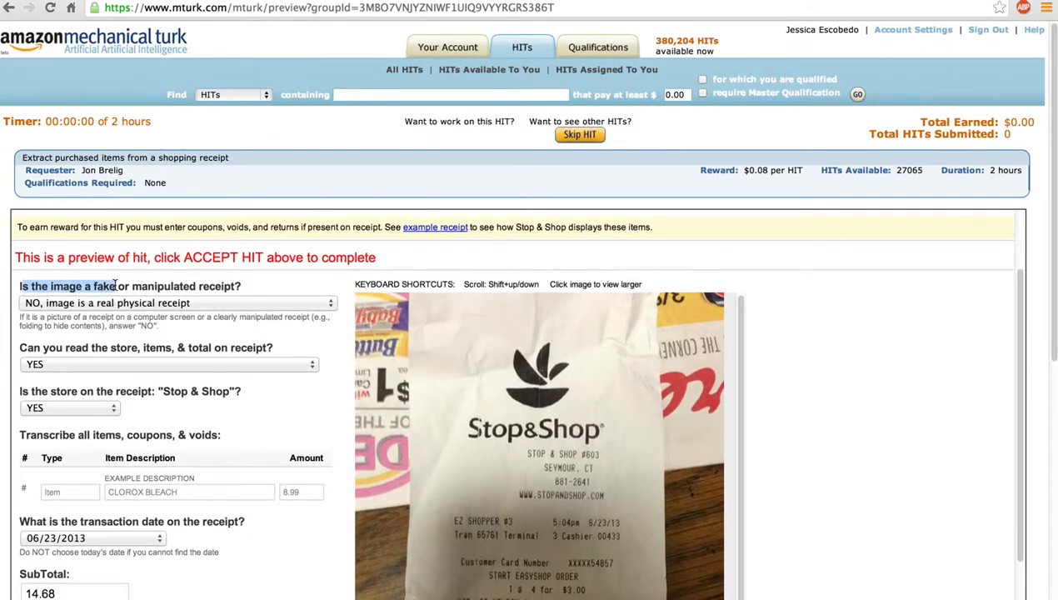
{"action": "left_click", "coordinate": [152, 305]}
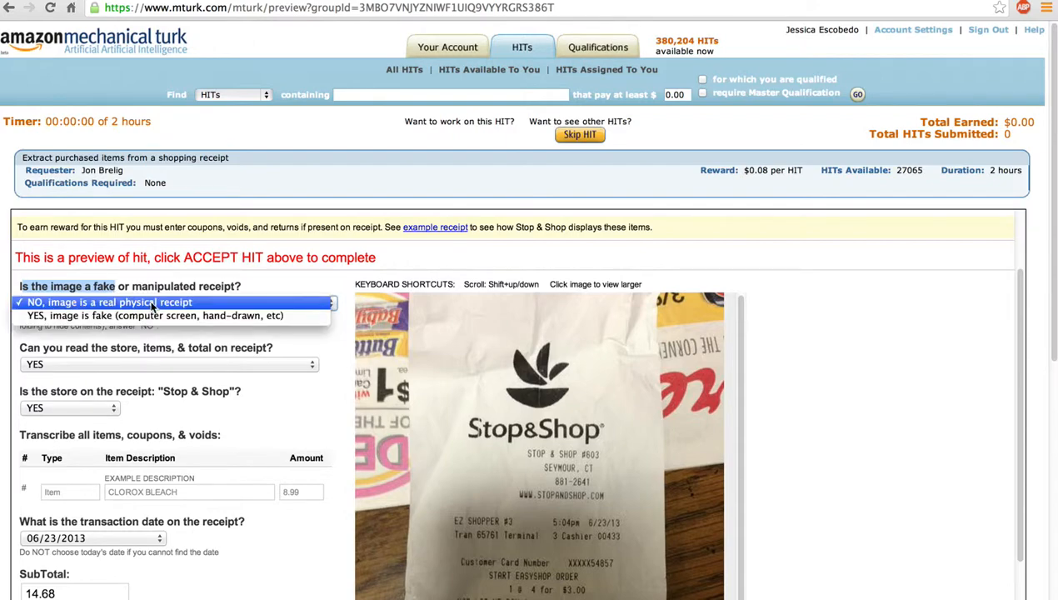
{"action": "left_click", "coordinate": [152, 303]}
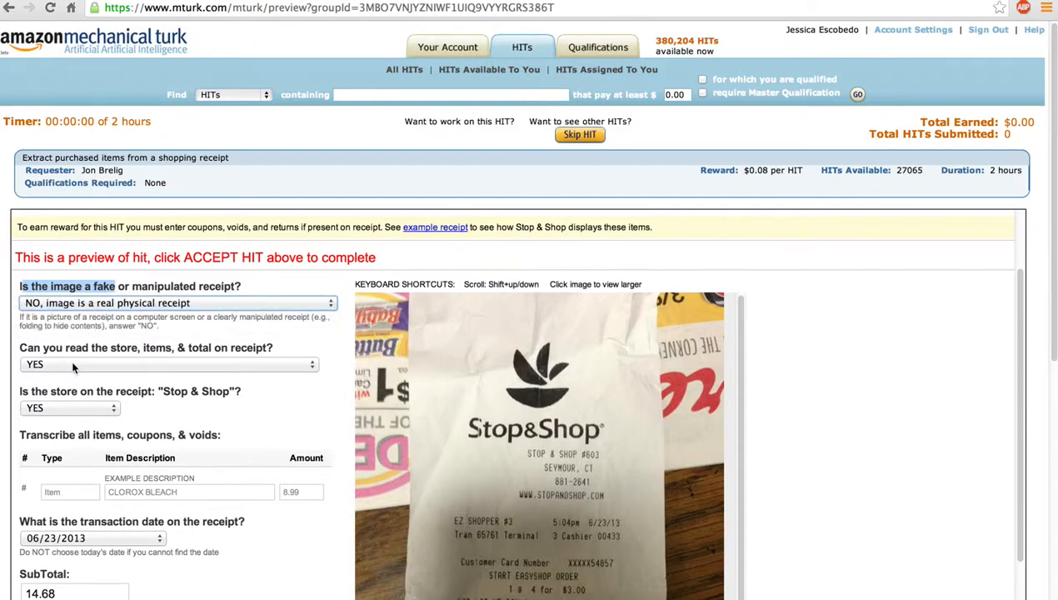
{"action": "scroll", "coordinate": [71, 359], "scroll_direction": "down", "scroll_amount": 3}
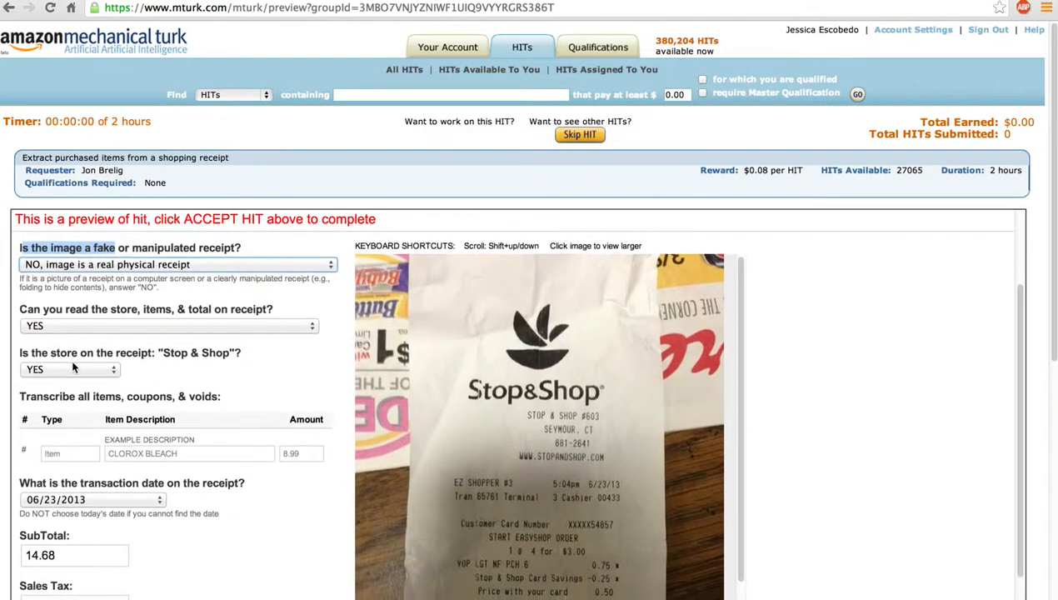
{"action": "scroll", "coordinate": [73, 353], "scroll_direction": "down", "scroll_amount": 4}
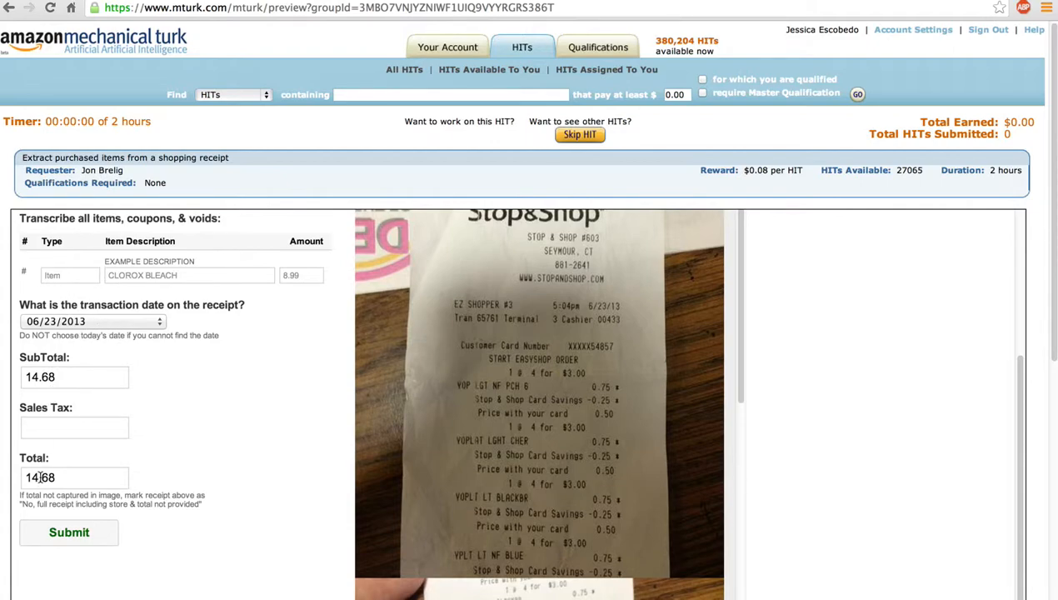
{"action": "scroll", "coordinate": [40, 476], "scroll_direction": "down", "scroll_amount": 1}
{"action": "scroll", "coordinate": [39, 477], "scroll_direction": "down", "scroll_amount": 5}
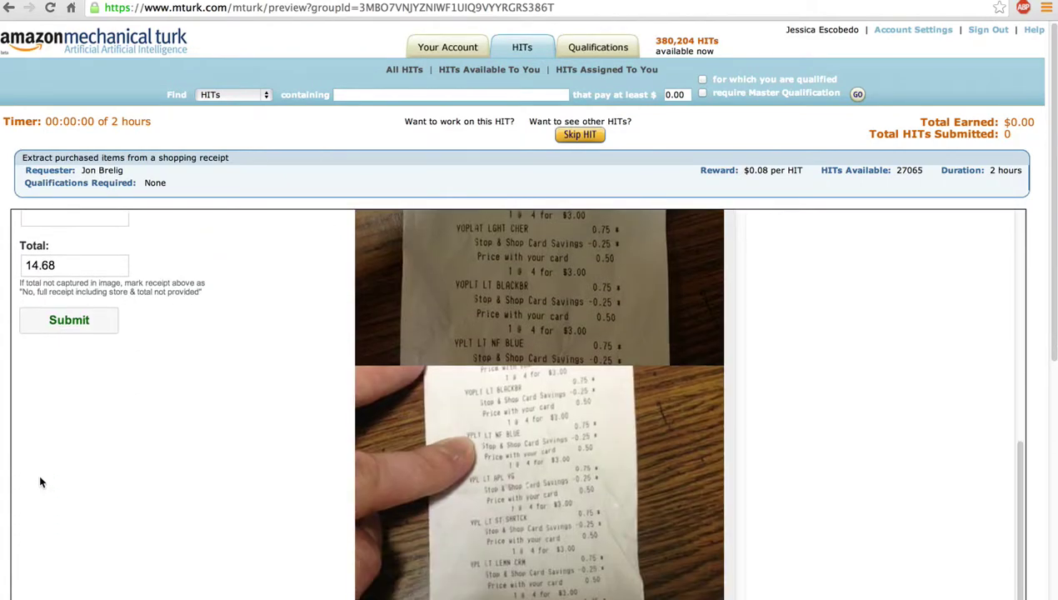
{"action": "left_click", "coordinate": [69, 320]}
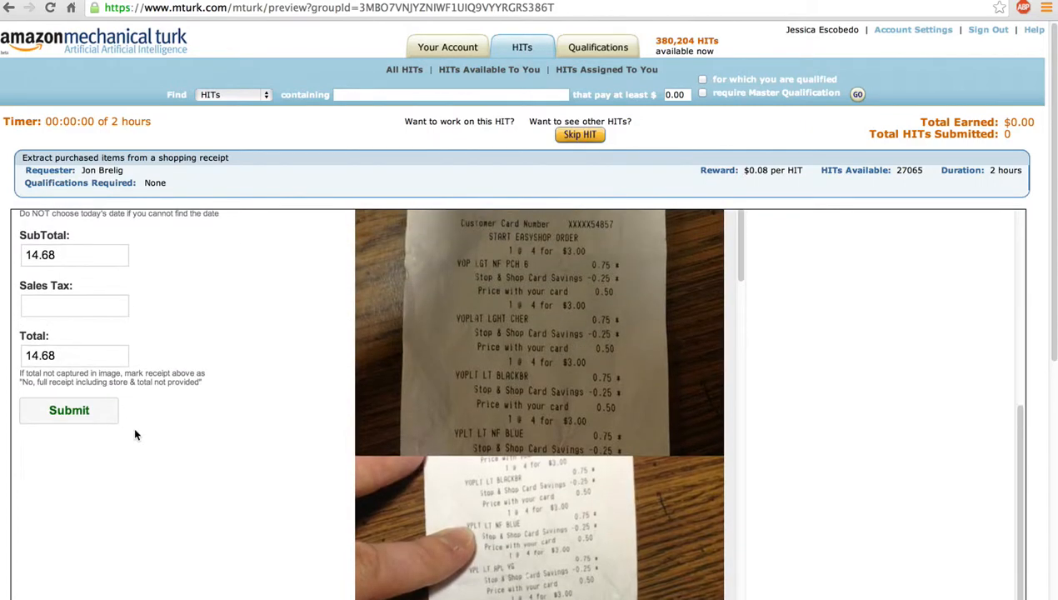
{"action": "scroll", "coordinate": [136, 434], "scroll_direction": "up", "scroll_amount": 4}
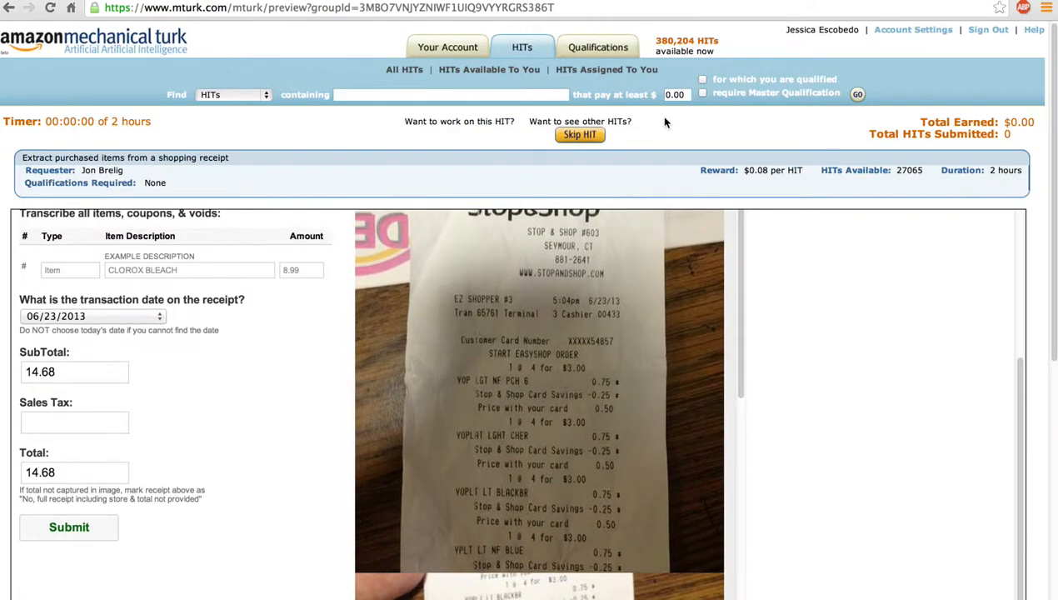
{"action": "left_click", "coordinate": [404, 69]}
{"action": "scroll", "coordinate": [105, 372], "scroll_direction": "down", "scroll_amount": 1}
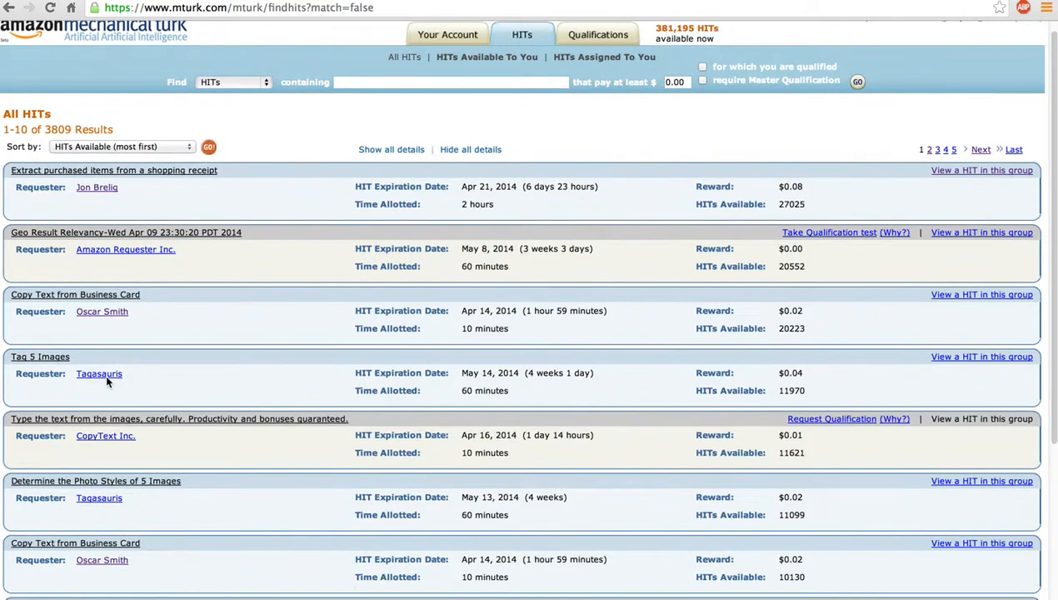
- Expand the 'Copy Text from Business Card' HIT row and preview it via 'View a HIT in this group'
{"action": "left_click", "coordinate": [87, 288]}
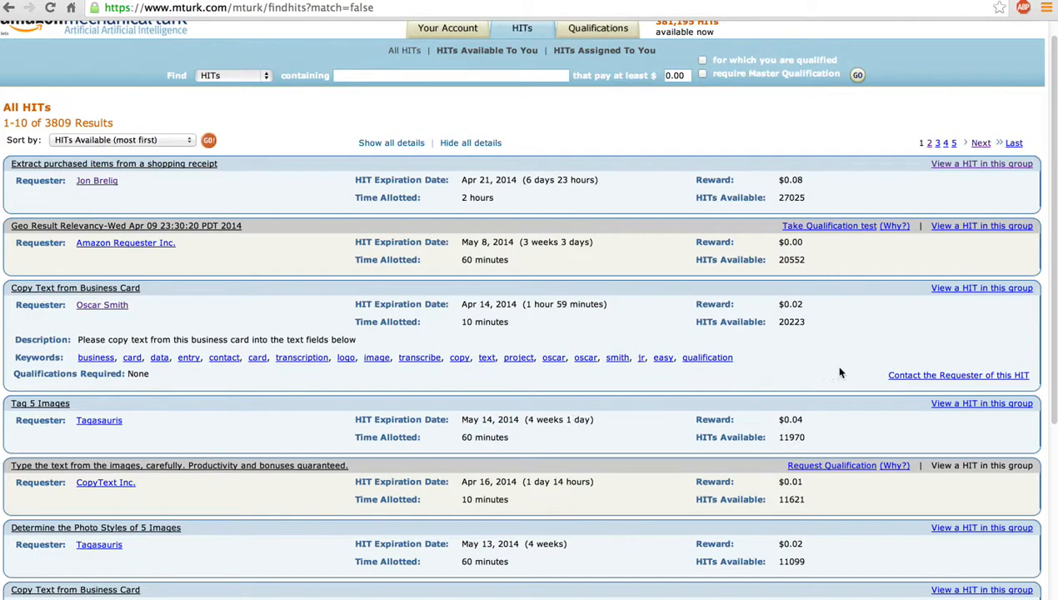
{"action": "left_click", "coordinate": [996, 293]}
{"action": "left_click", "coordinate": [962, 289]}
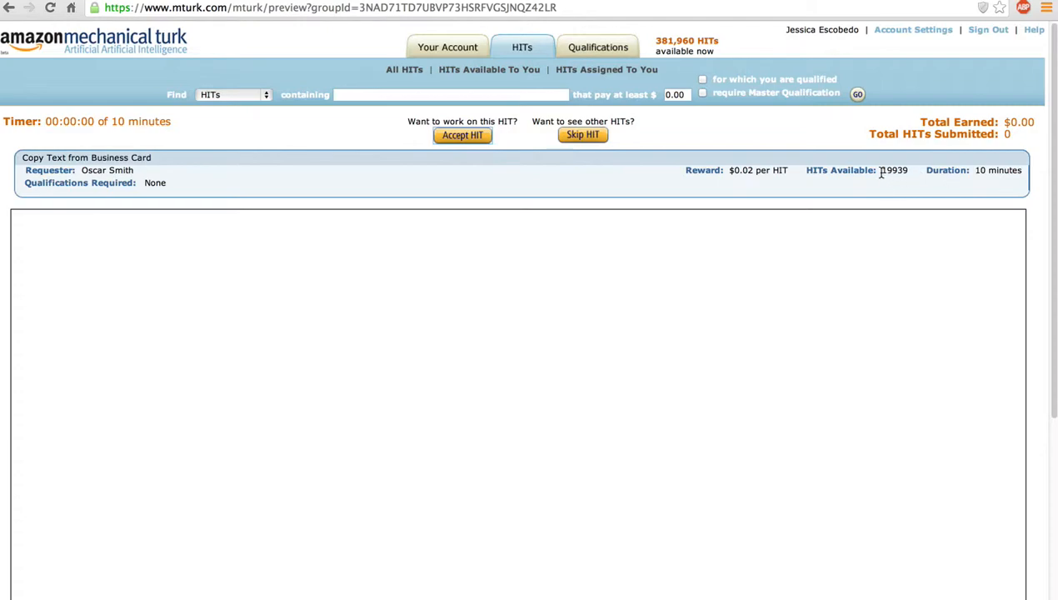
- Inspect the '19,939 HITs available' count in the business card HIT preview header
{"action": "mouse_move", "coordinate": [880, 172]}
{"action": "left_mouse_down"}
{"action": "mouse_move", "coordinate": [913, 174]}
{"action": "mouse_move", "coordinate": [881, 172]}
{"action": "left_mouse_up"}
{"action": "left_click", "coordinate": [914, 173]}
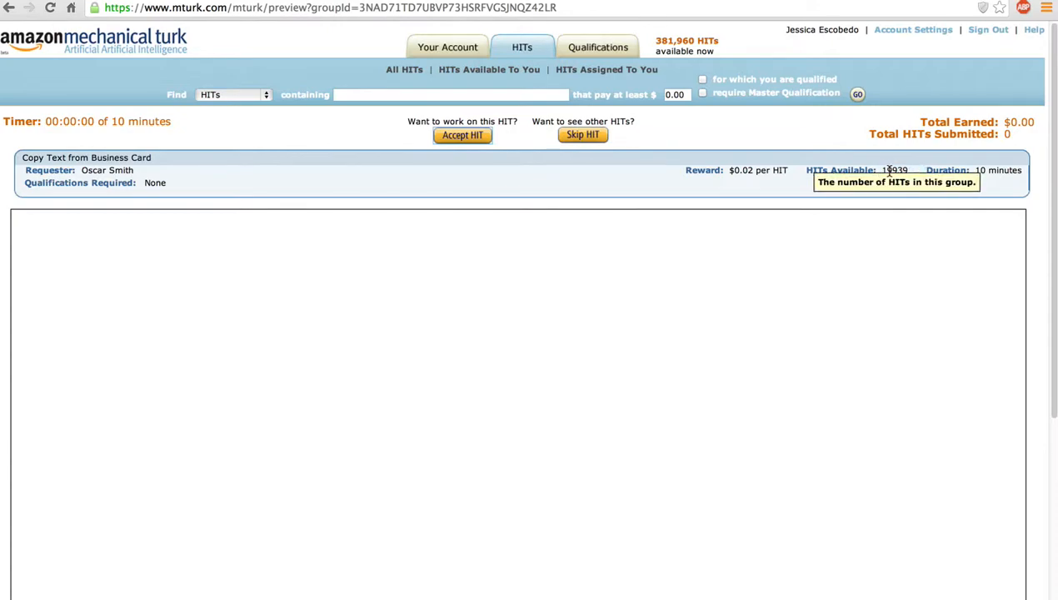
{"action": "left_click", "coordinate": [884, 170]}
{"action": "scroll", "coordinate": [292, 313], "scroll_direction": "down", "scroll_amount": 5}
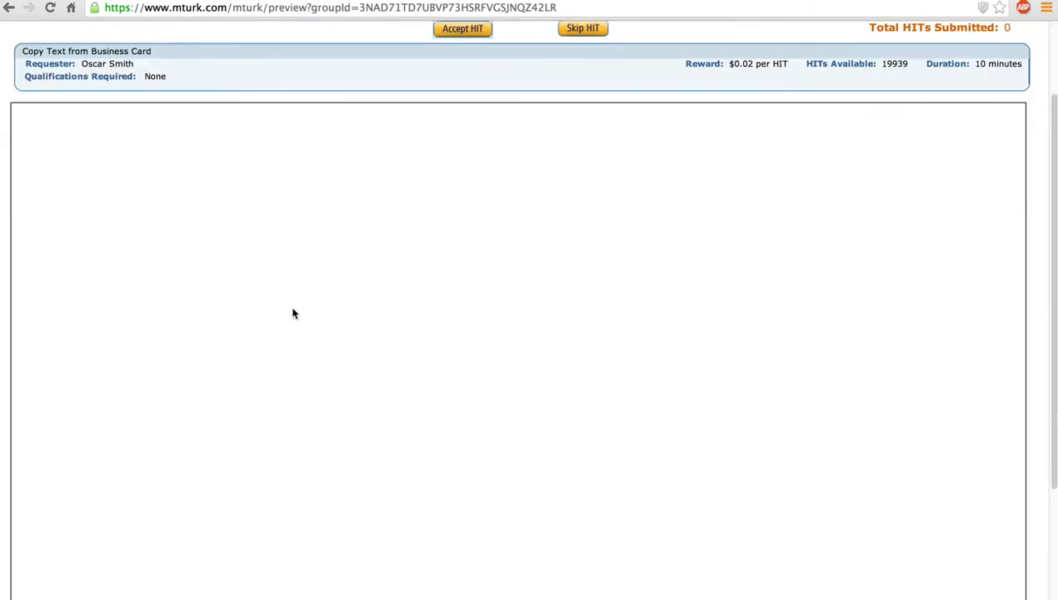
{"action": "scroll", "coordinate": [292, 313], "scroll_direction": "down", "scroll_amount": 5}
{"action": "scroll", "coordinate": [293, 313], "scroll_direction": "up", "scroll_amount": 10}
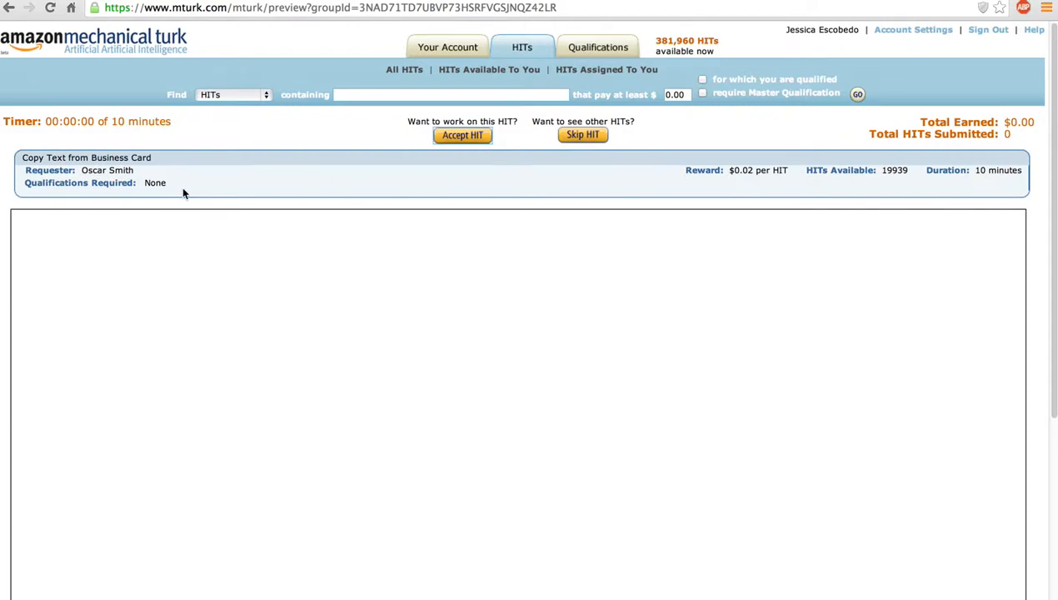